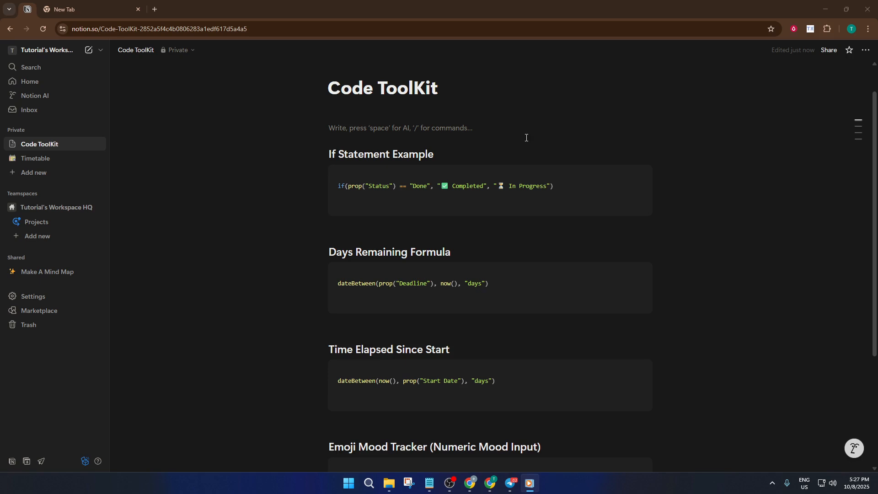
- Insert a gallery view database on the empty line below the Code ToolKit title
left_click(454, 123)
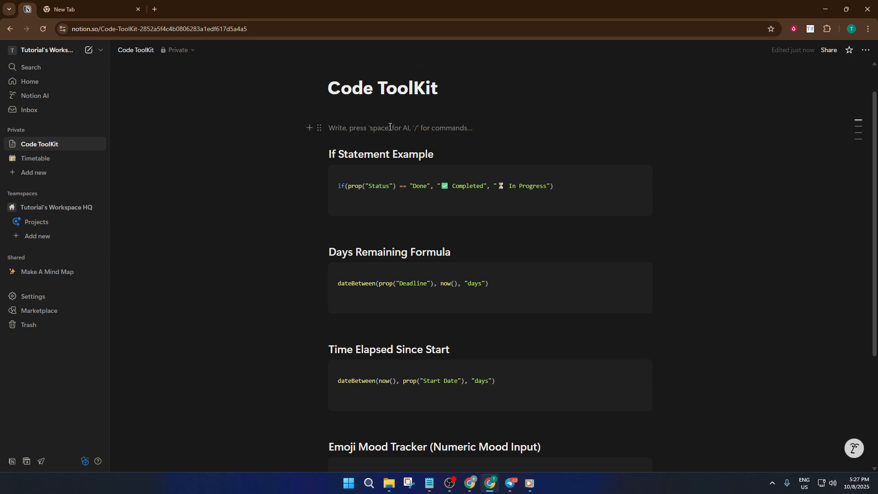
type("/ga")
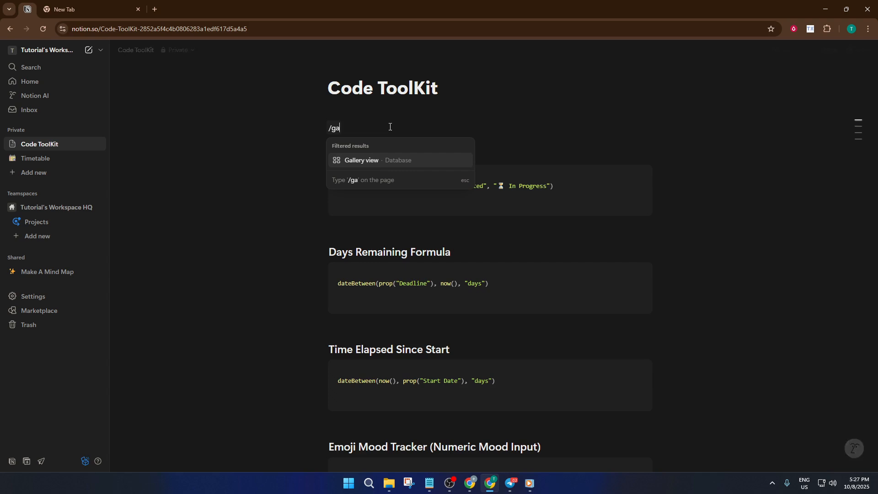
key("Return")
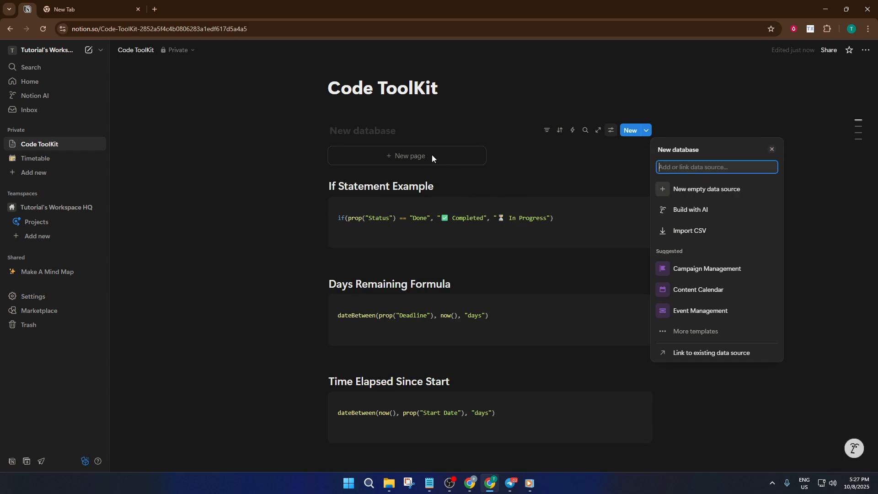
key("Escape")
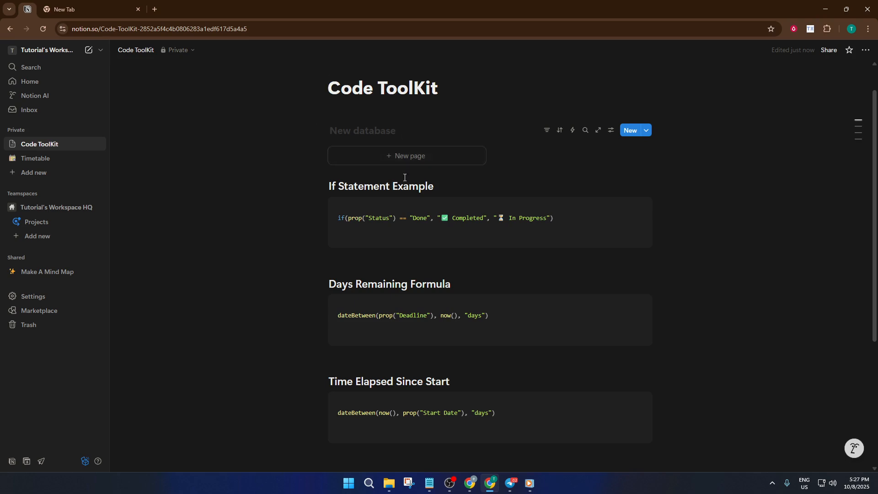
- Add a new page to the gallery and title it If Statement
left_click(408, 156)
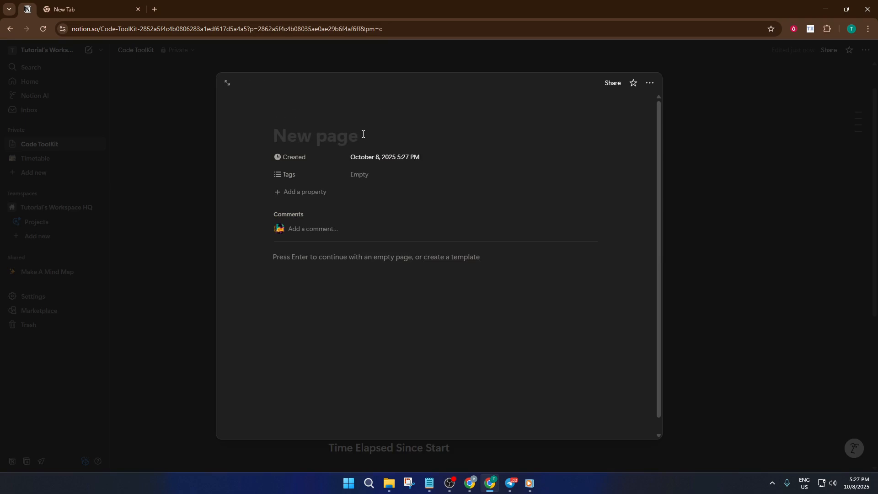
type("If")
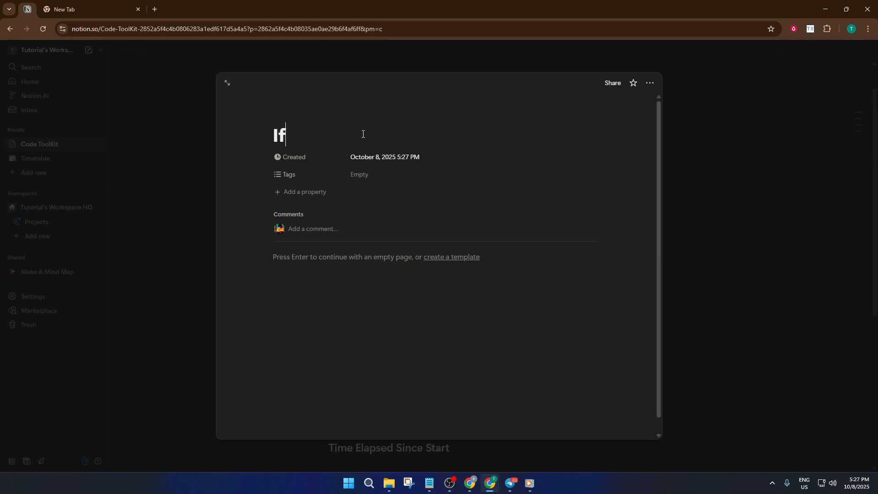
type(" Satat")
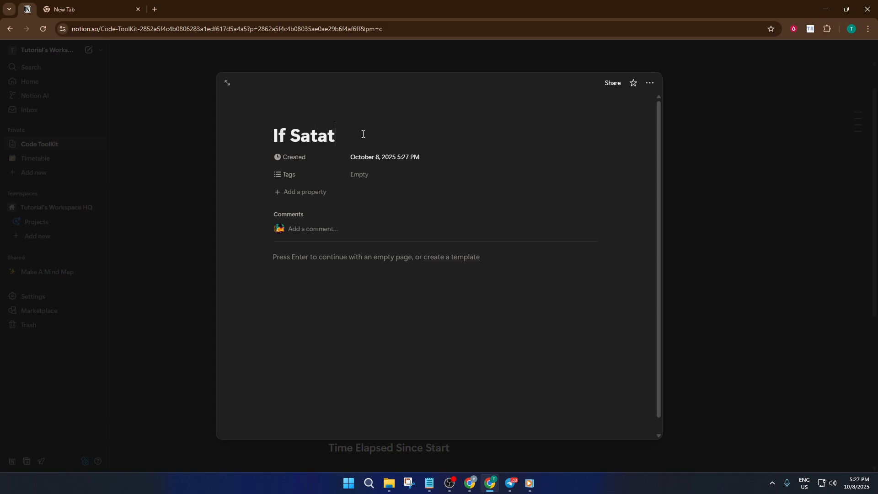
key("BackSpace")
key("BackSpace")
key("BackSpace")
key("BackSpace")
type("ate")
key("BackSpace")
key("BackSpace")
key("BackSpace")
type("te")
key("BackSpace")
type("atement")
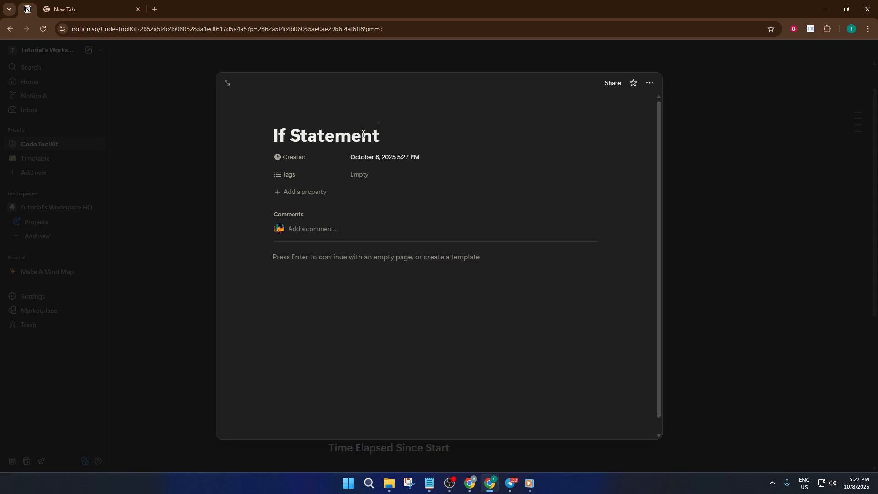
- Prefix the page title with "Code Toolkit - " so it reads Code Toolkit - If Statement
left_click(274, 129)
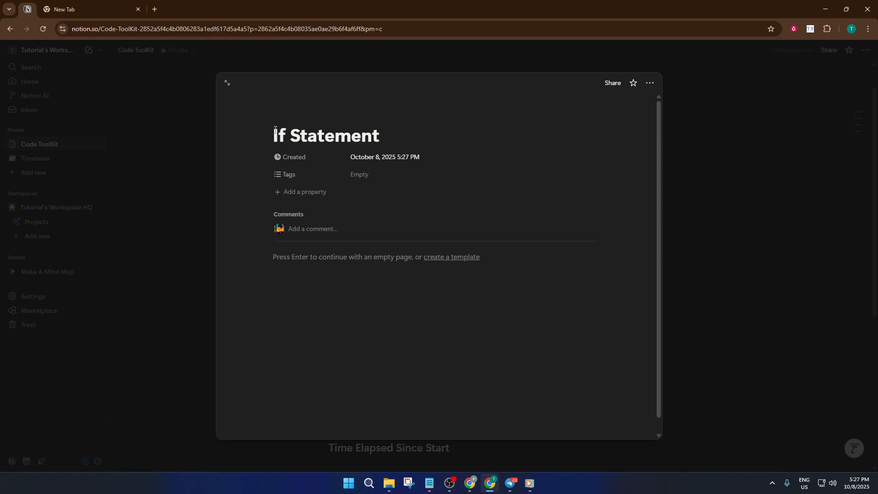
type("Code ")
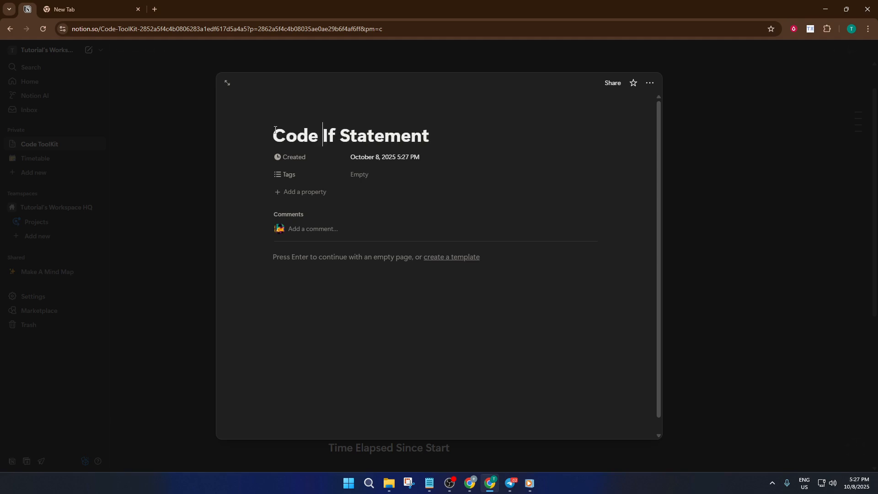
type("Tool")
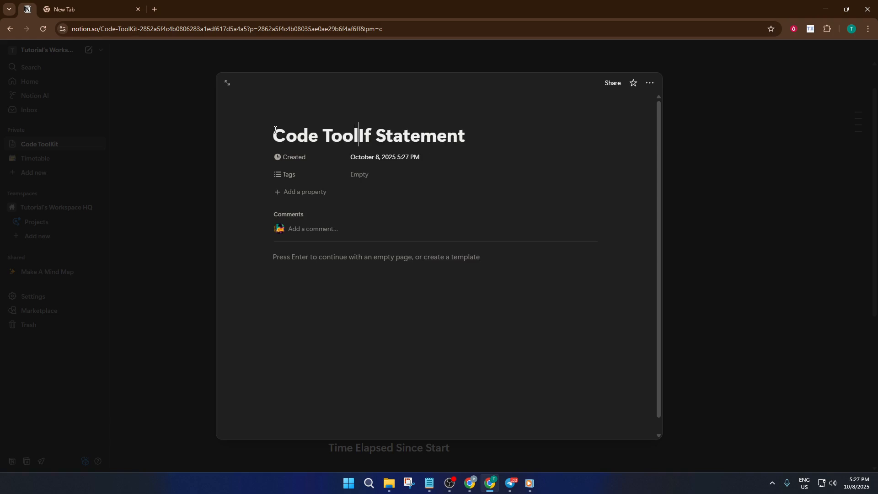
type("kit")
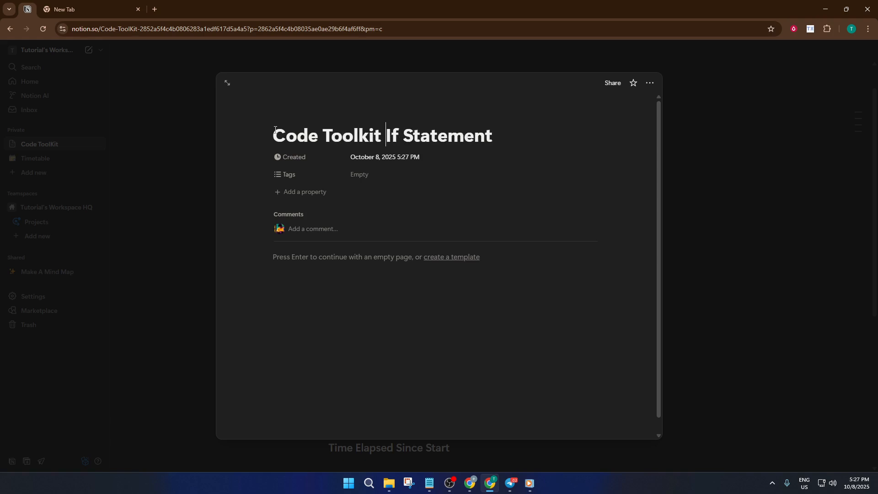
type(" -")
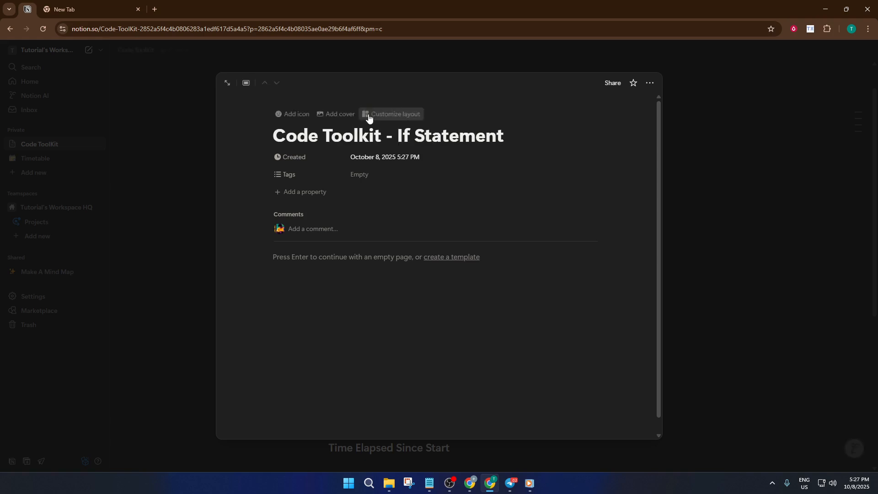
- Insert an empty code block in the page body
left_click(343, 256)
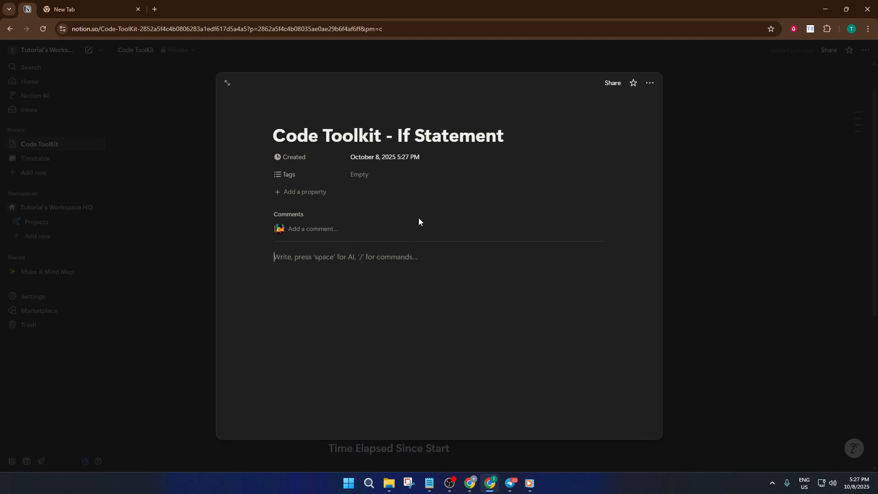
type("/code")
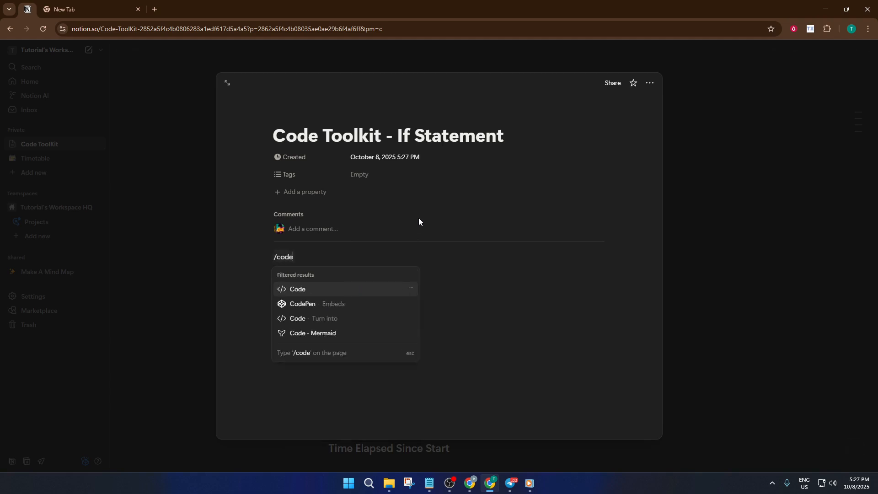
key("Return")
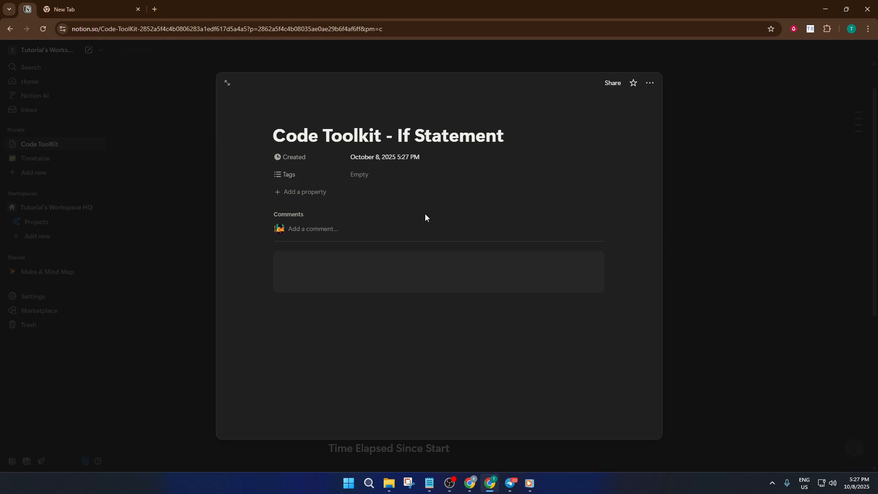
key("alt+Tab")
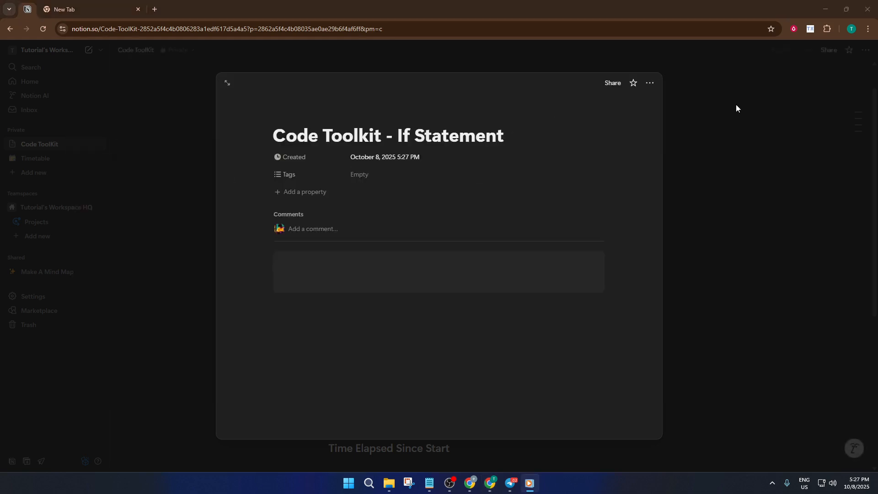
- Copy the If Statement Example code from the main page and reopen the Code Toolkit - If Statement page body
left_click(736, 109)
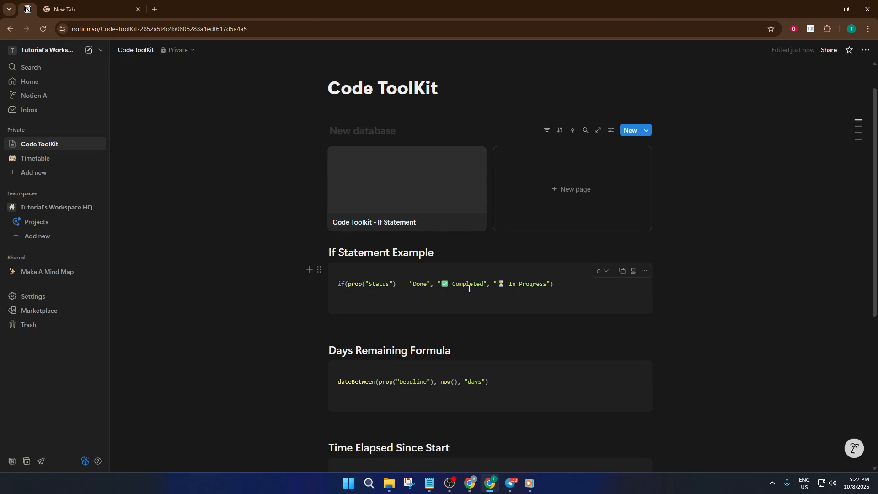
left_click(626, 273)
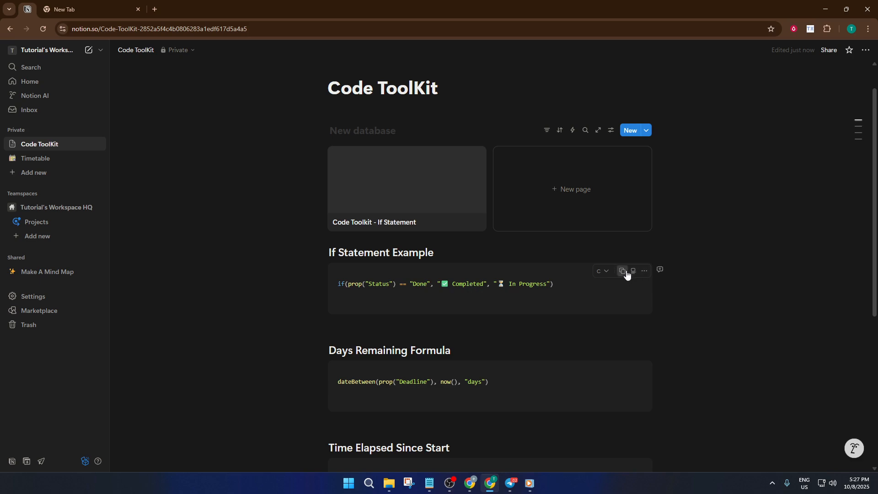
left_click(451, 199)
left_click(350, 256)
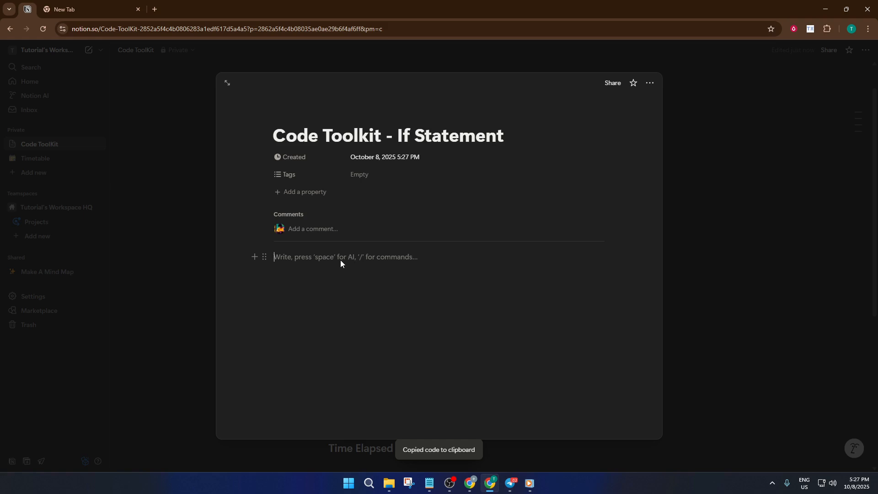
- Insert a code block in the page body and paste the copied If Statement formula into it
key("ctrl+v")
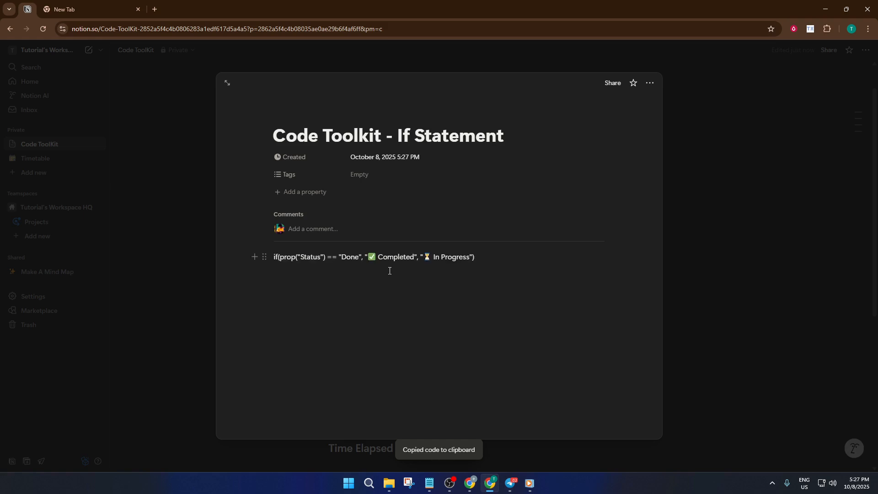
key("ctrl+z")
left_click(338, 261)
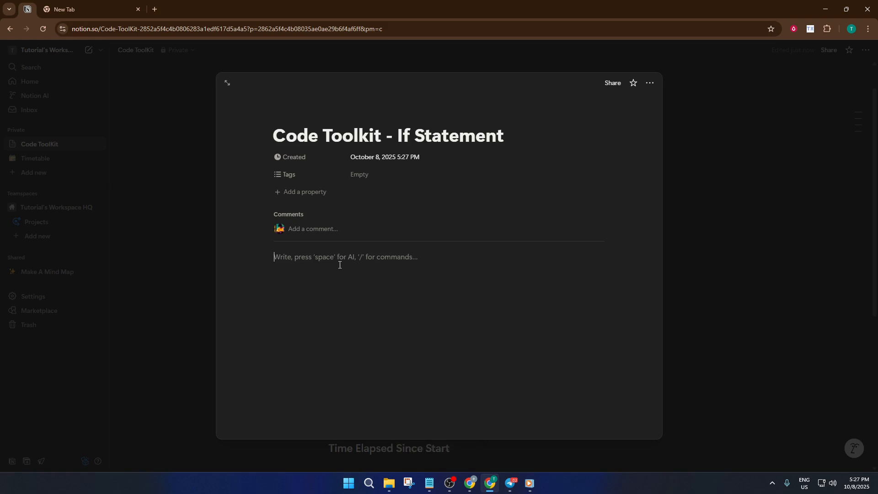
type("/v")
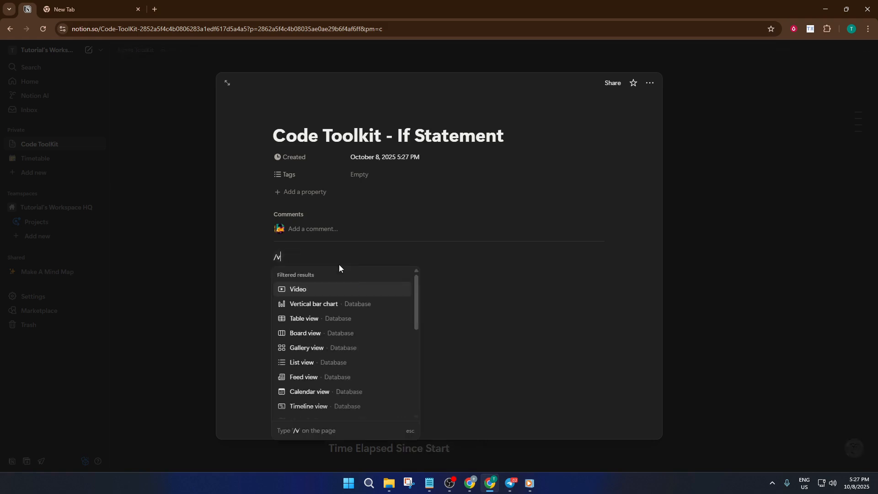
key("BackSpace")
type("code")
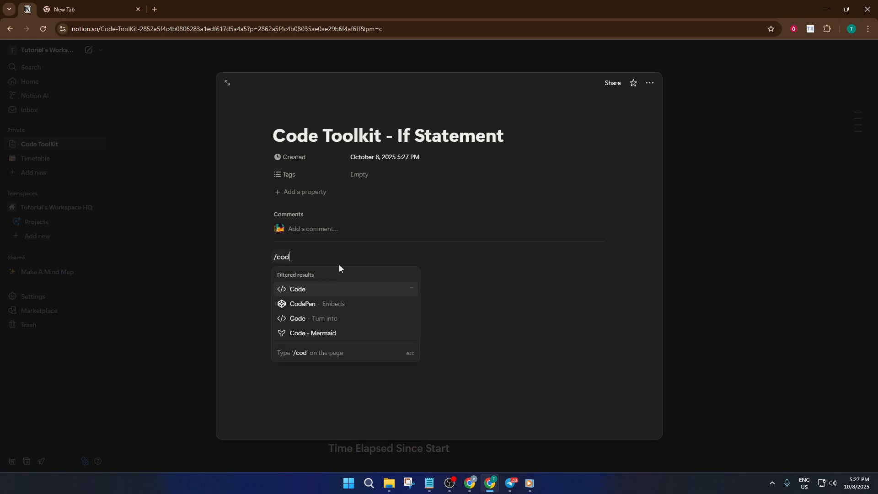
key("Return")
key("ctrl+v")
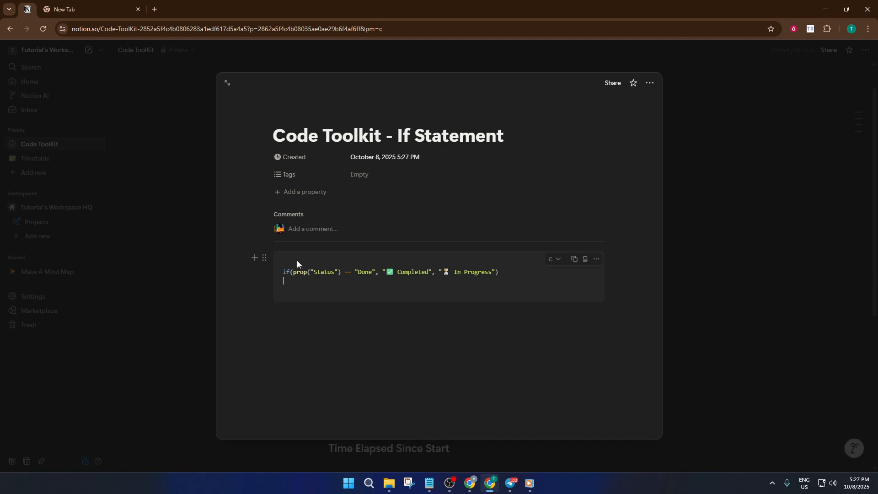
- Set the page icon to the technologist emoji found by searching for code
left_click(359, 332)
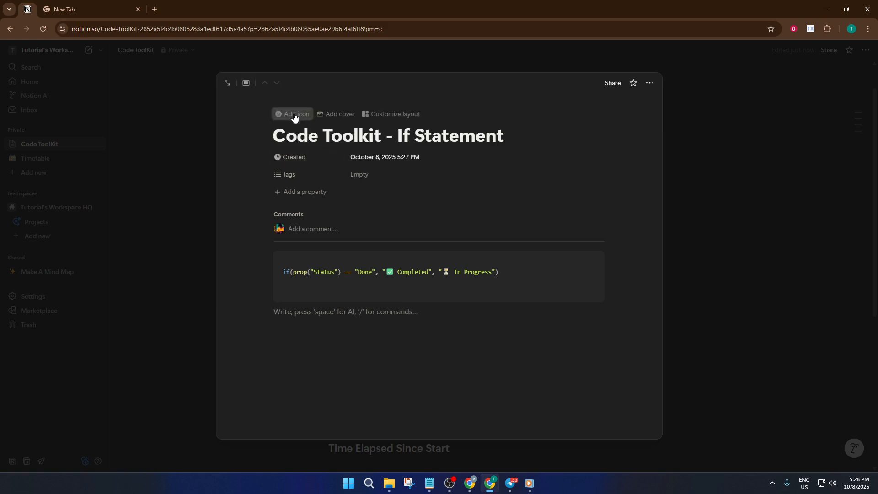
left_click(295, 115)
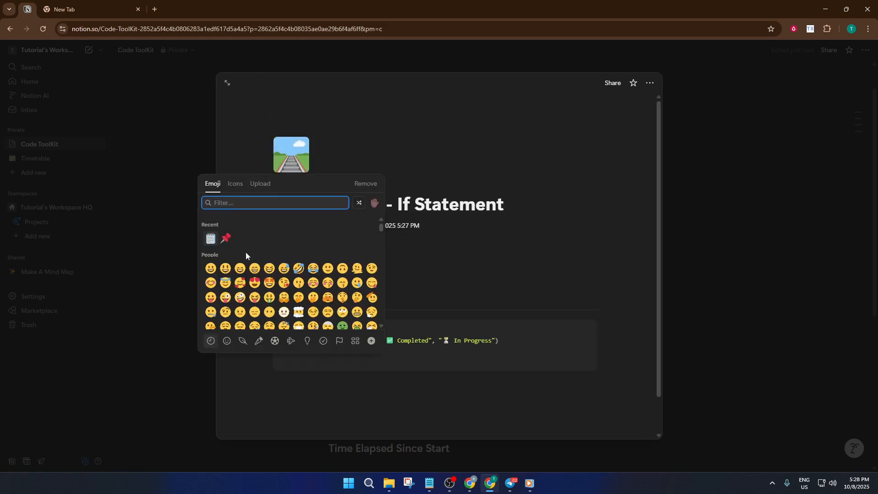
type("code")
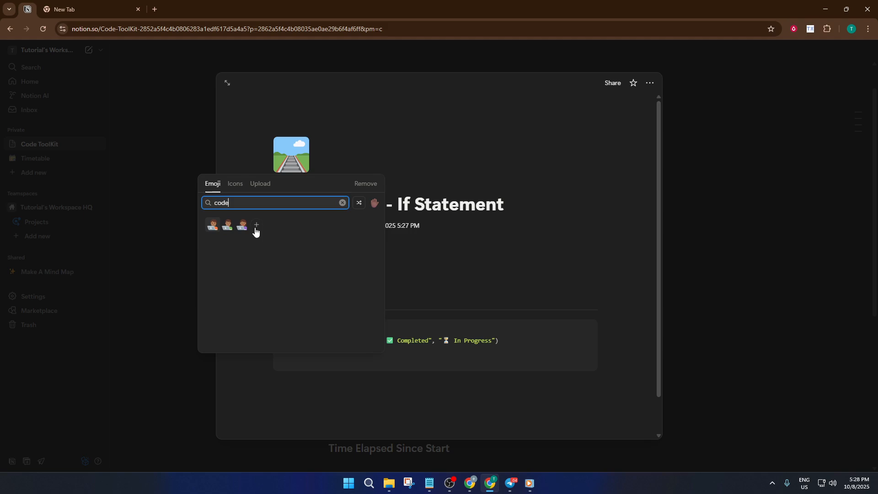
left_click(213, 225)
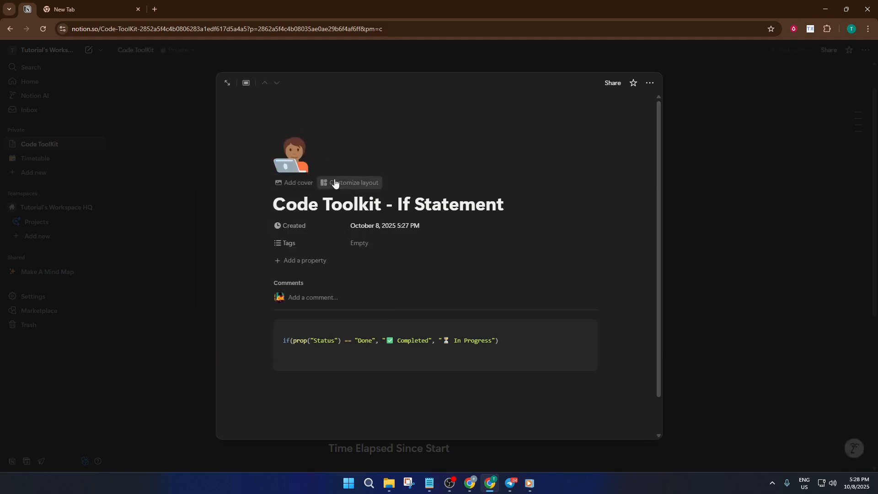
- Add a page cover and change it to a NASA Archive photo from the gallery
left_click(305, 182)
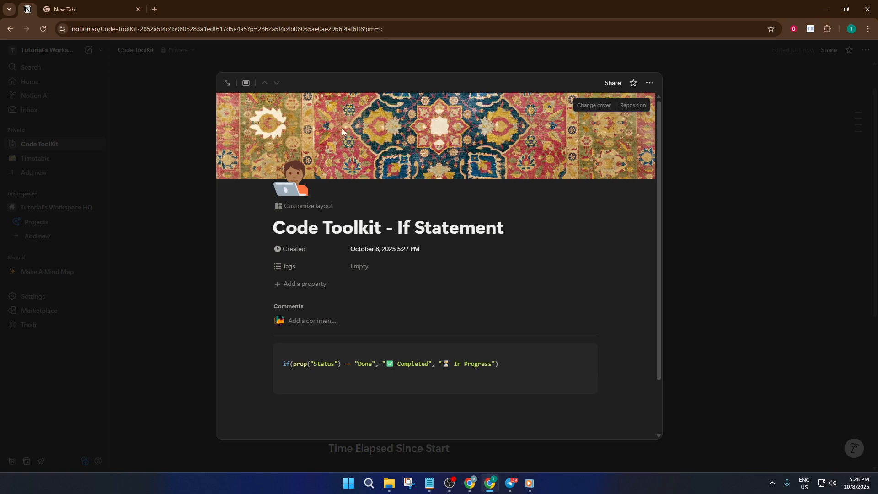
left_click(588, 106)
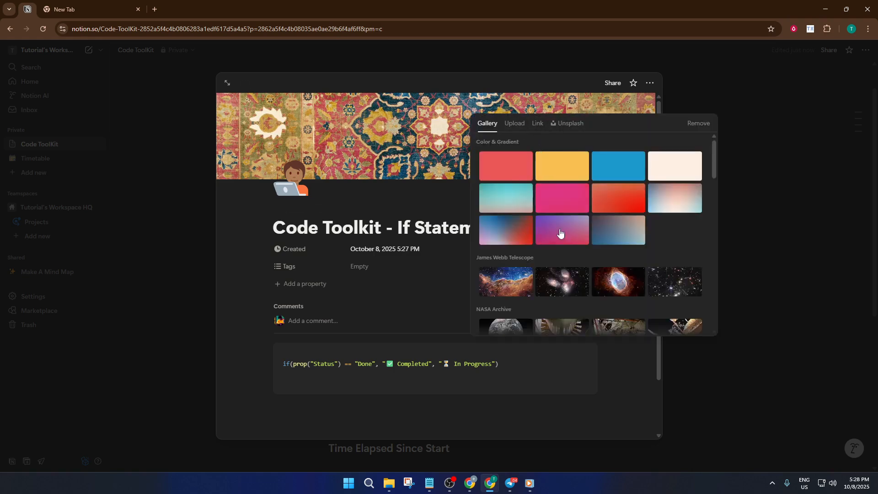
scroll(523, 293, "down", 1)
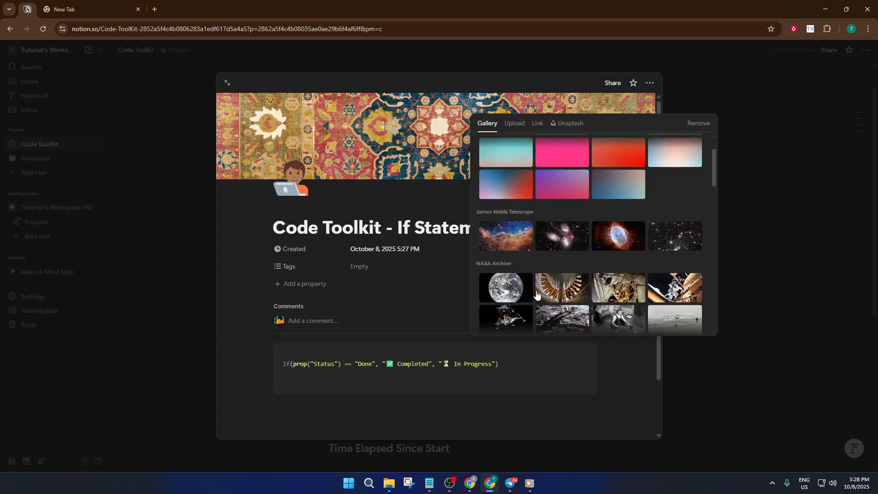
left_click(636, 293)
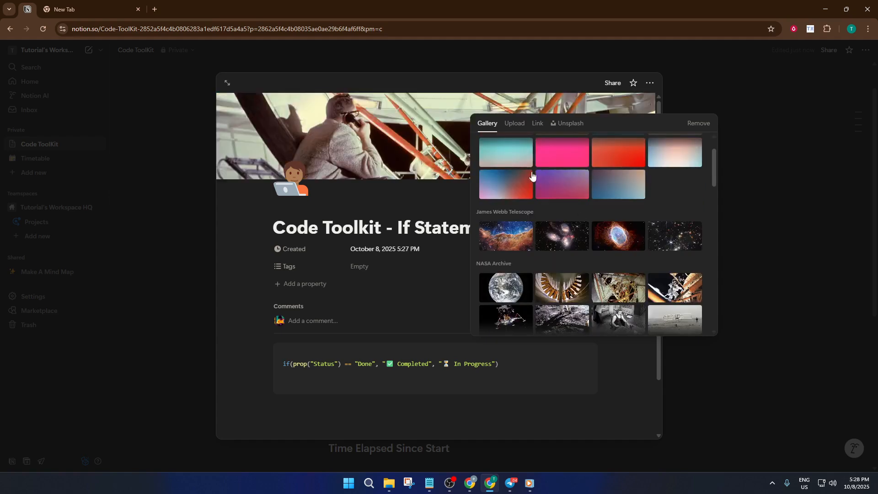
left_click(447, 150)
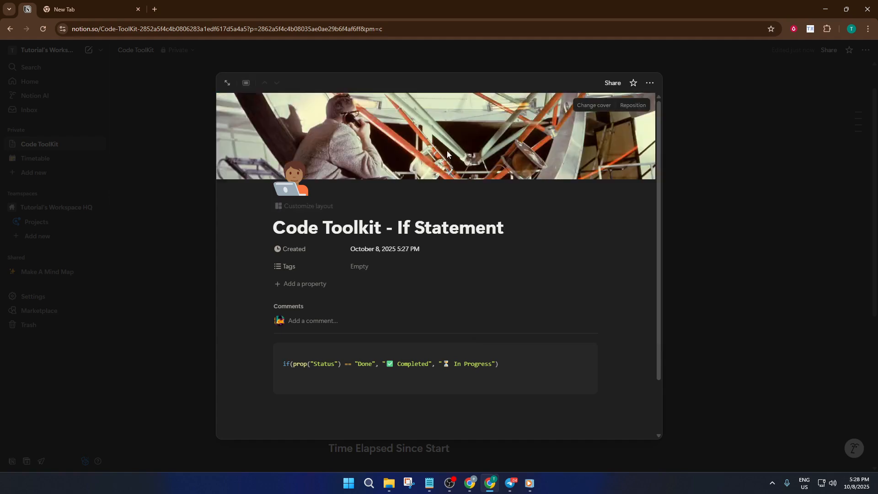
- Return to the Code ToolKit page and open the gallery database's view settings
left_click(597, 105)
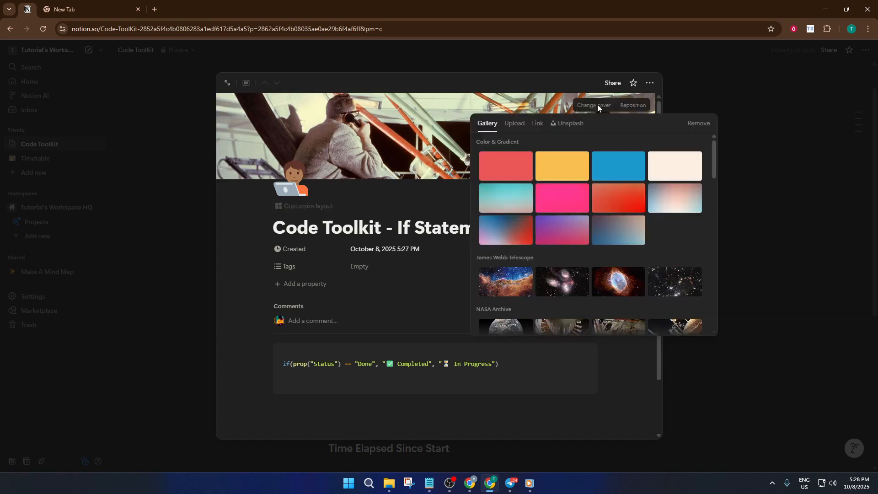
left_click(413, 185)
left_click(681, 115)
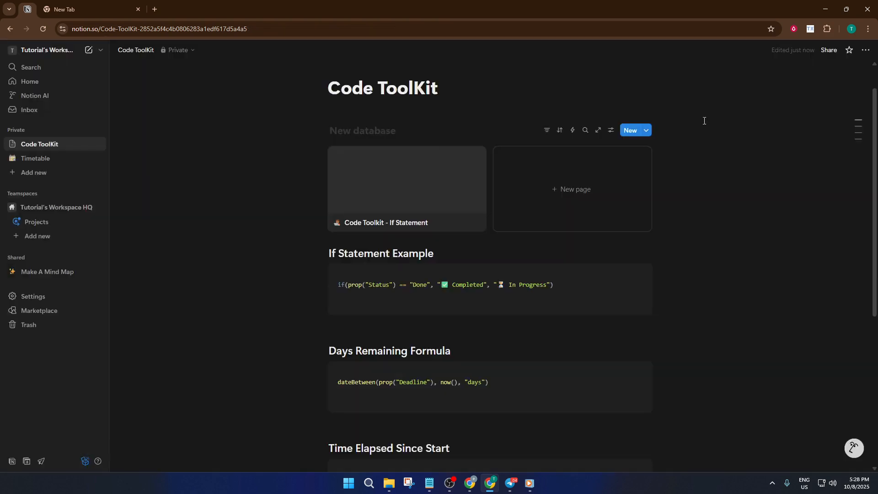
left_click(612, 131)
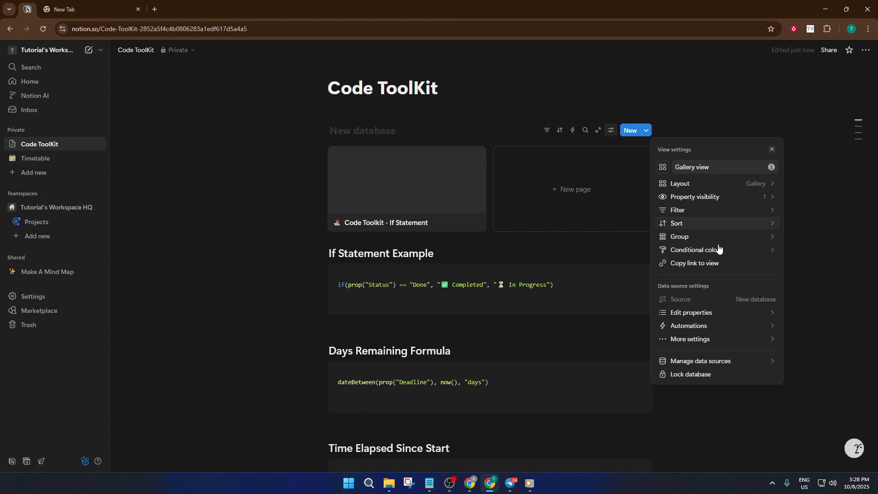